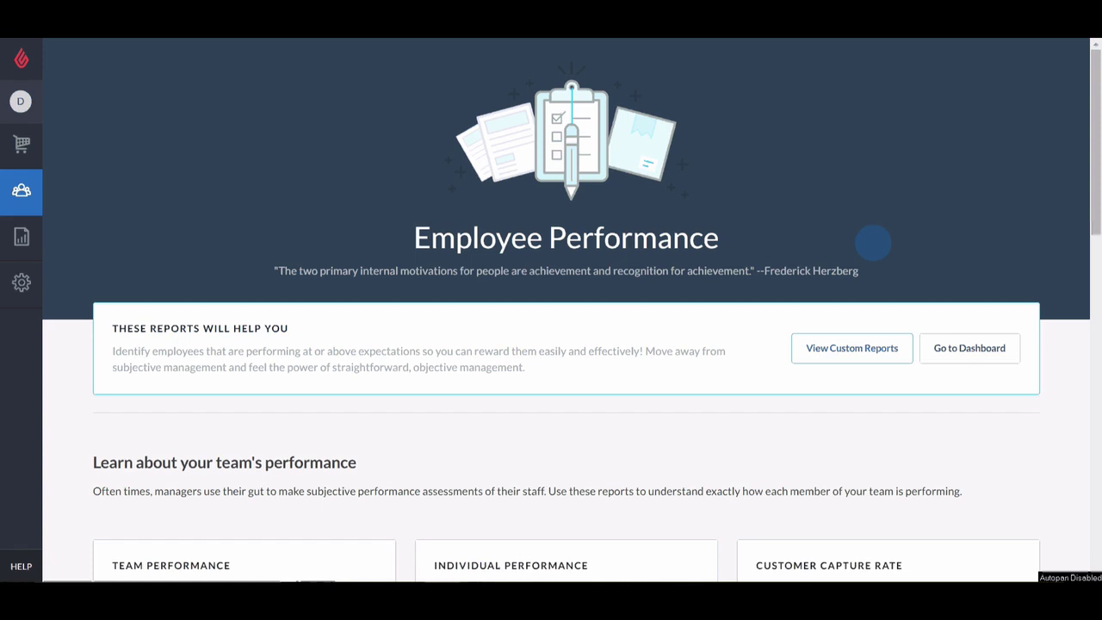
Step: Scroll to the Employee Performance report cards, including the 62% Customer Capture Rate card
scroll(873, 246, "down", 2)
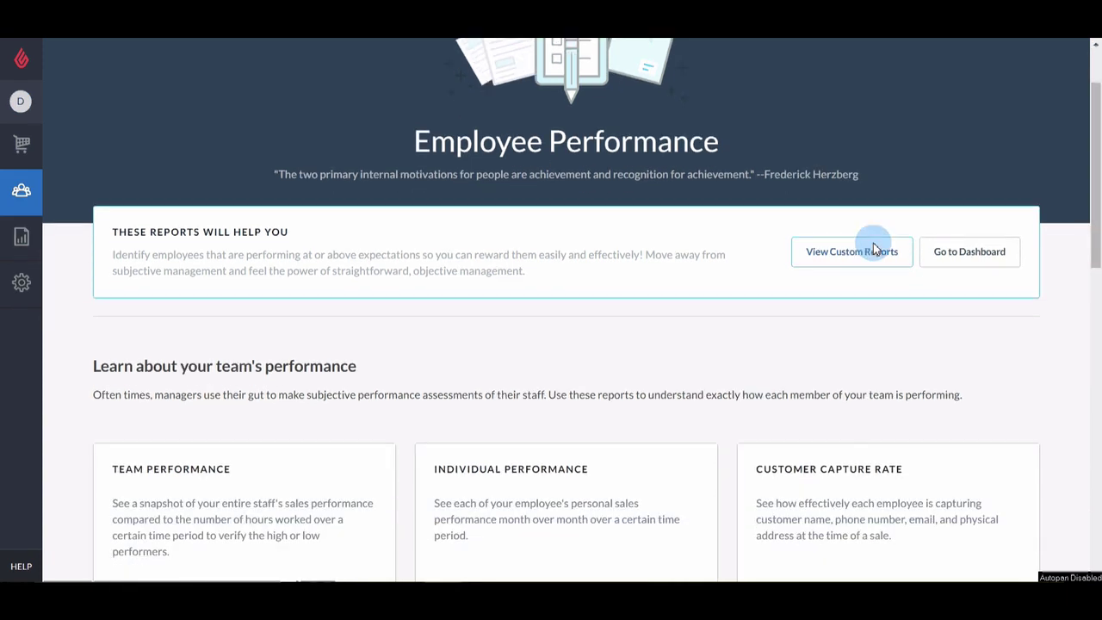
scroll(874, 246, "down", 3)
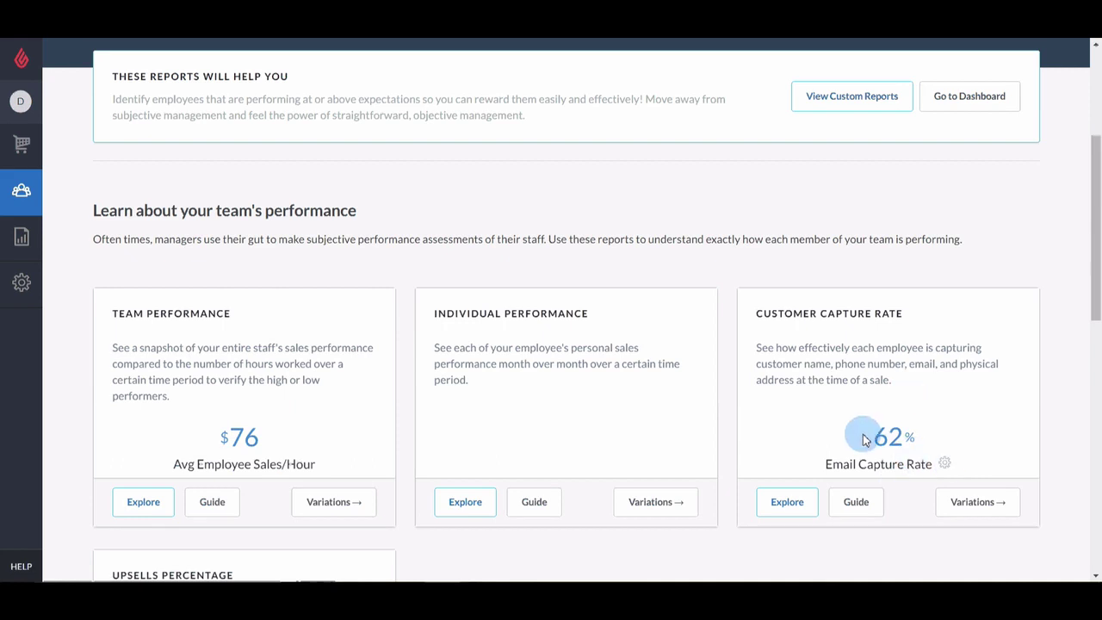
Step: Open the 'by Shop' variation of Customer Capture Rate, showing capture rates for three stores
left_click(964, 502)
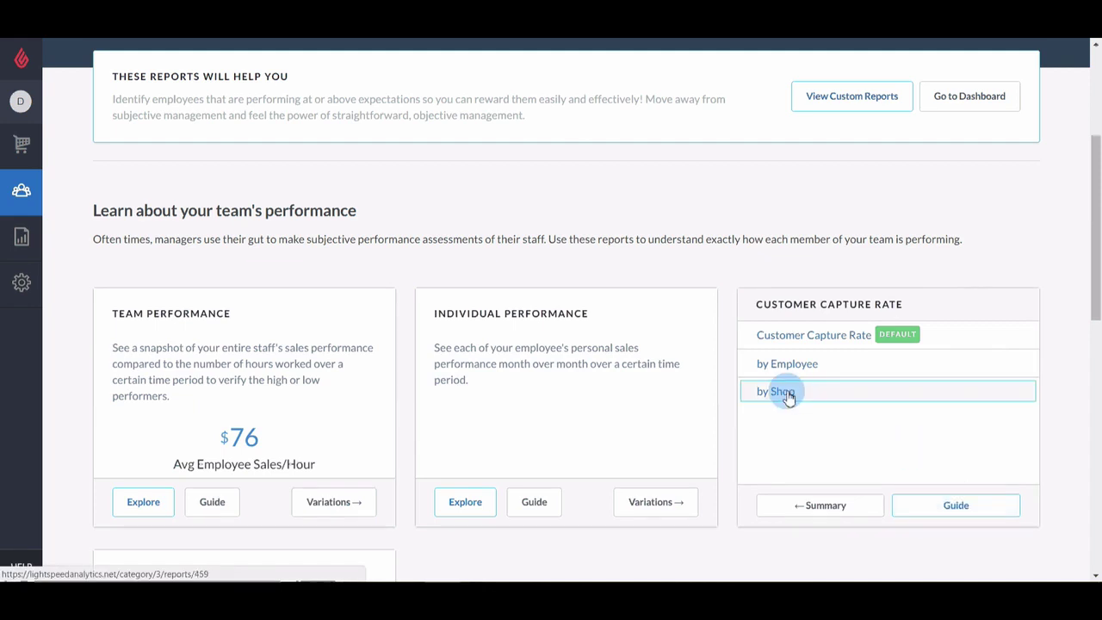
left_click(787, 396)
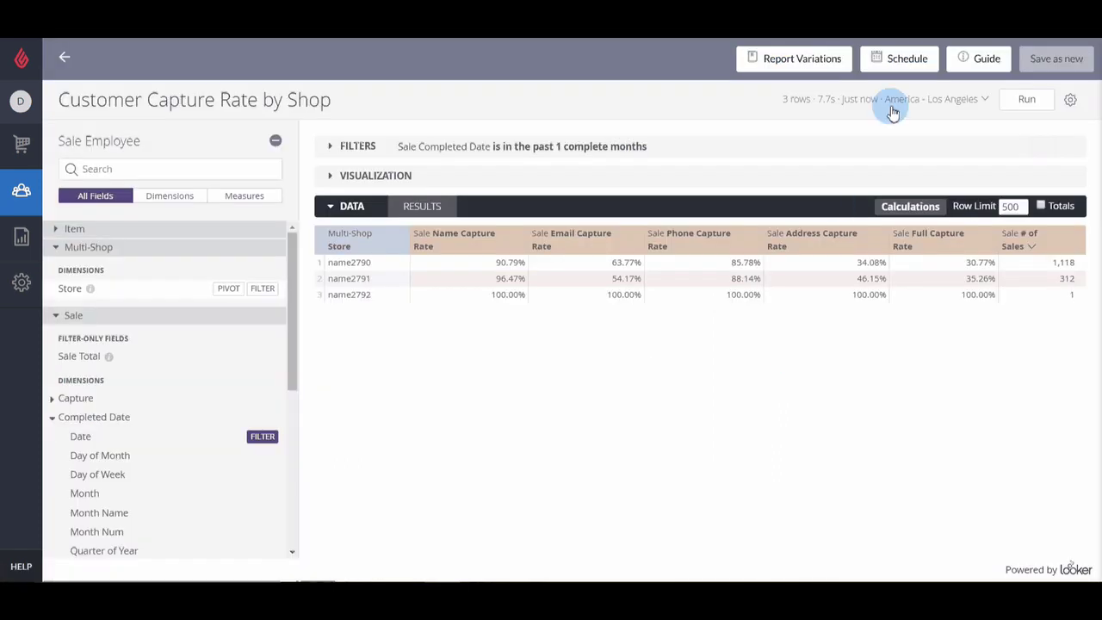
Step: Schedule the Customer Capture Rate by Shop report email weekly, keeping Monday as the day
left_click(905, 60)
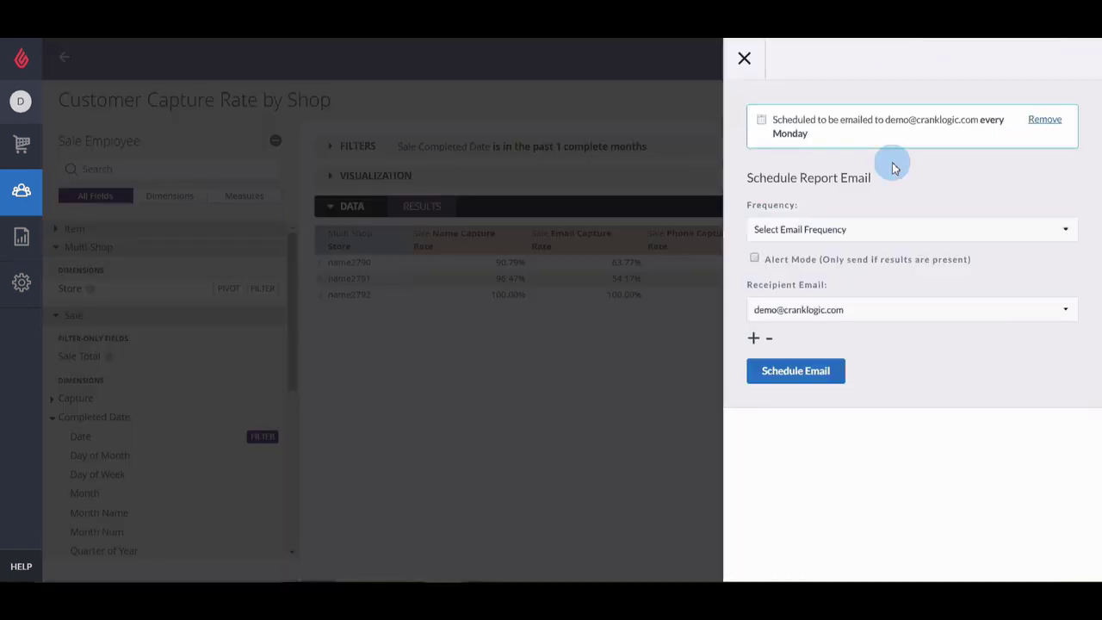
left_click(884, 233)
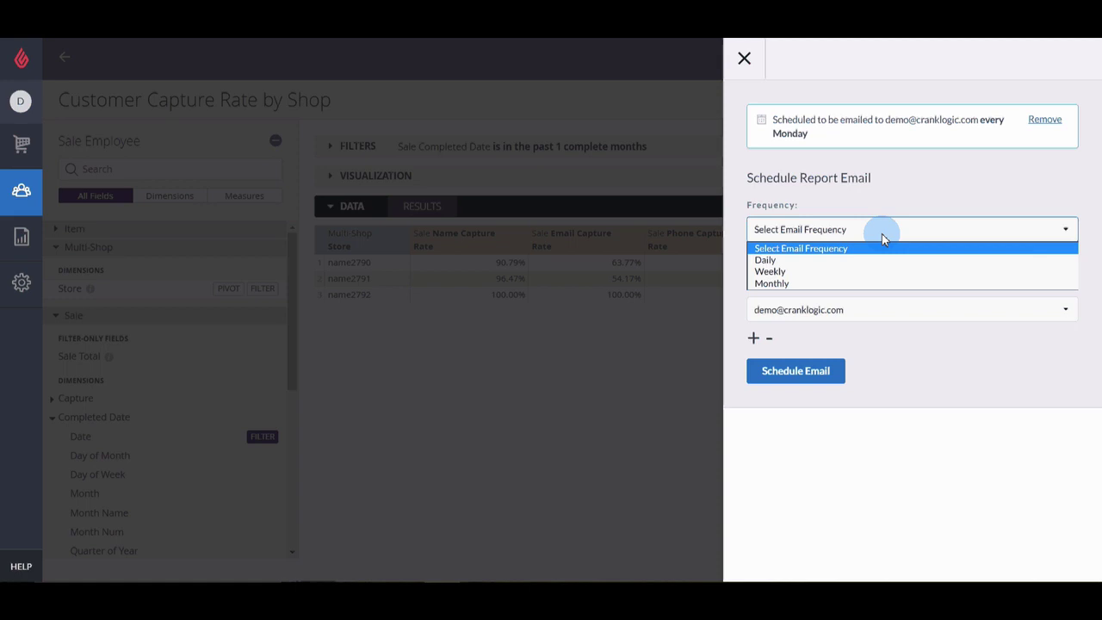
left_click(838, 272)
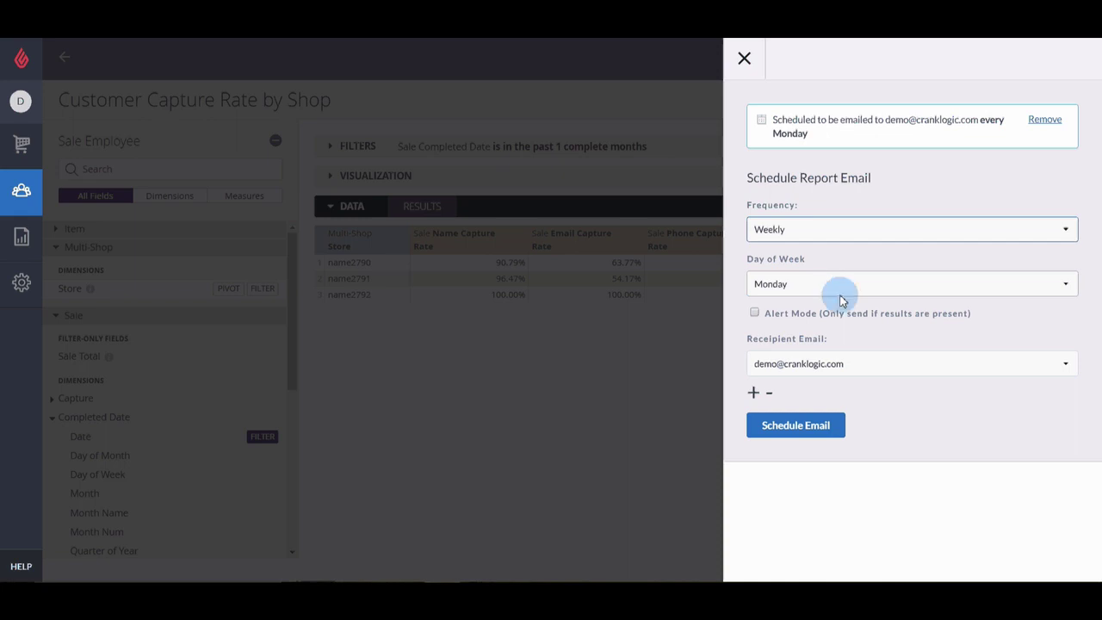
Step: Add a second recipient using 'Enter other email address', then close the Schedule panel
left_click(753, 394)
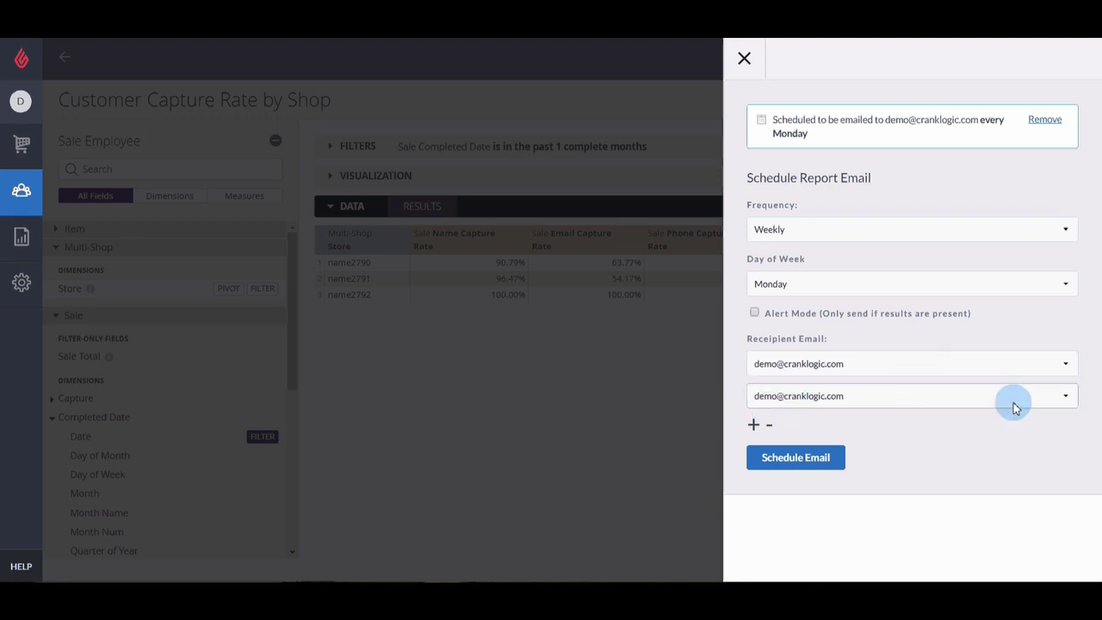
left_click(1065, 400)
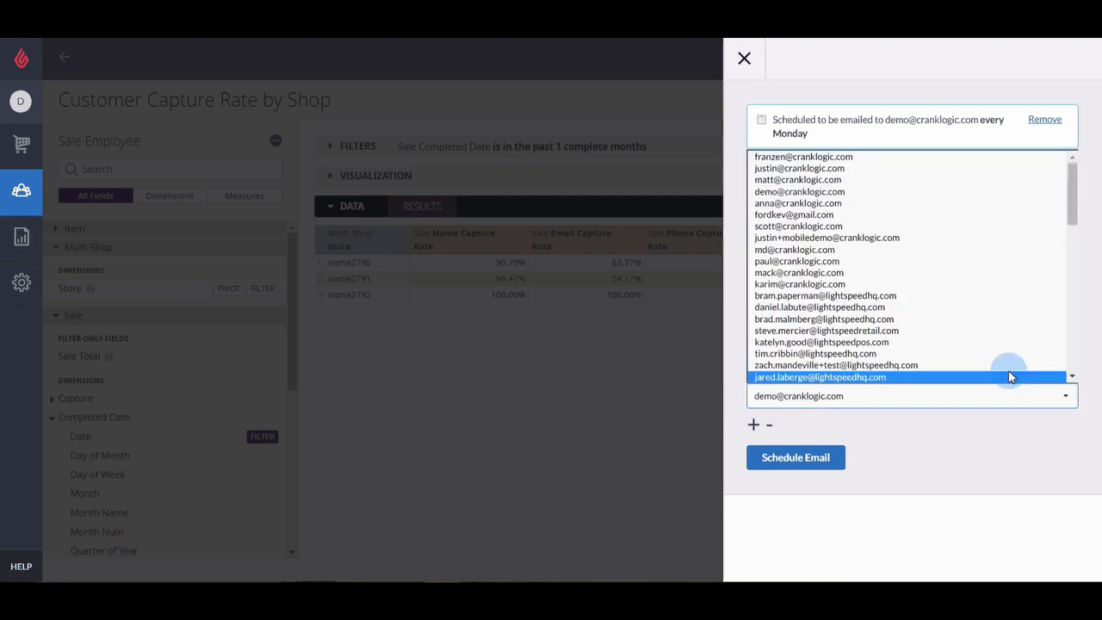
left_click(900, 428)
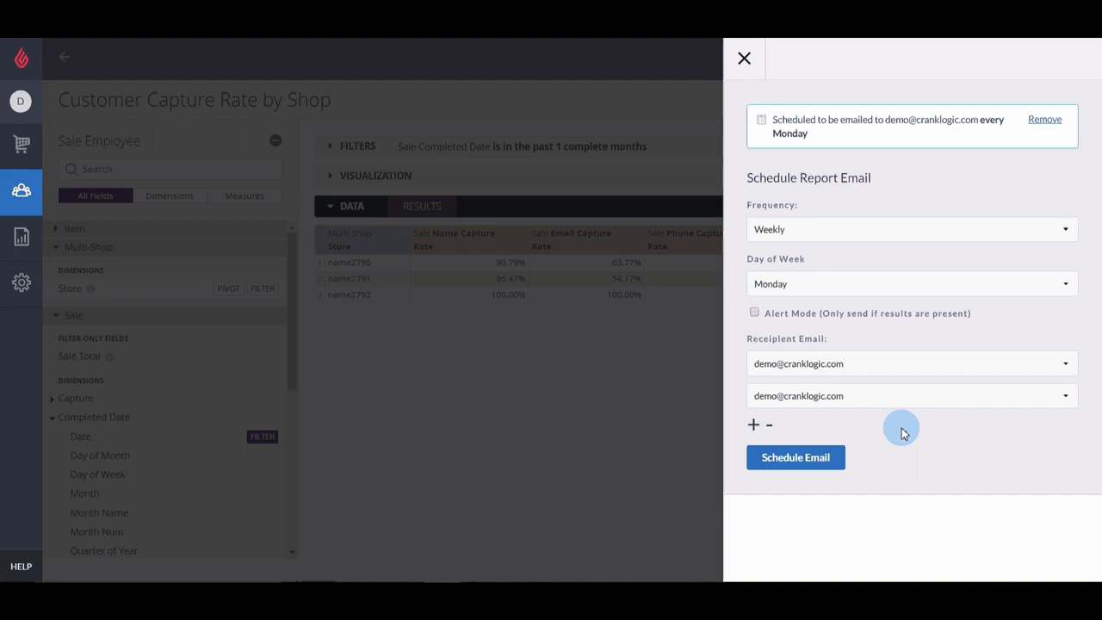
left_click(935, 401)
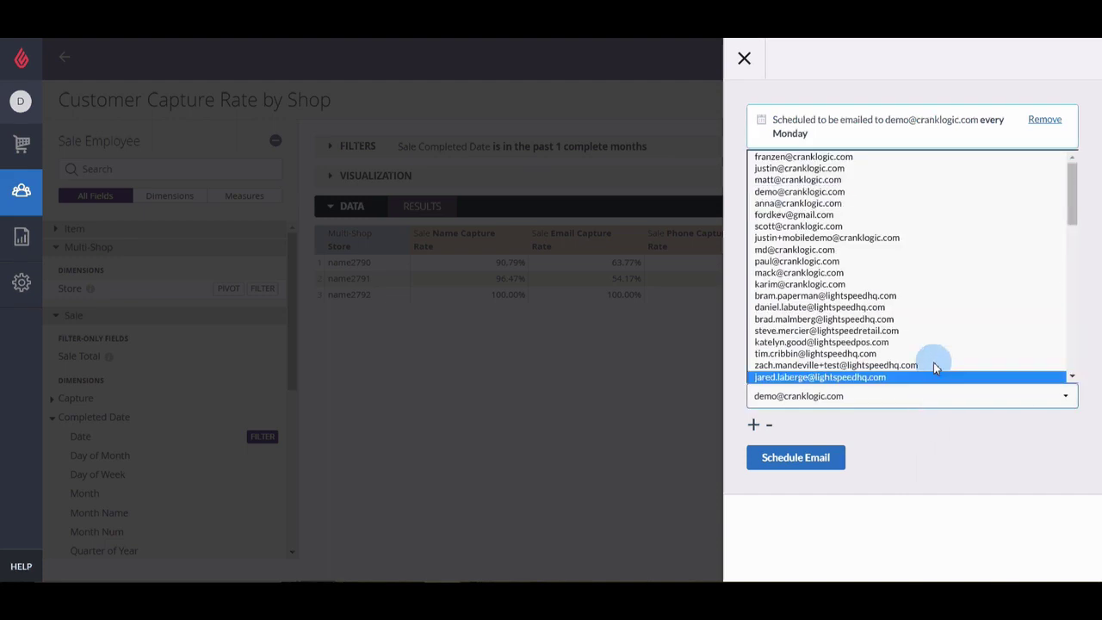
scroll(928, 306, "down", 5)
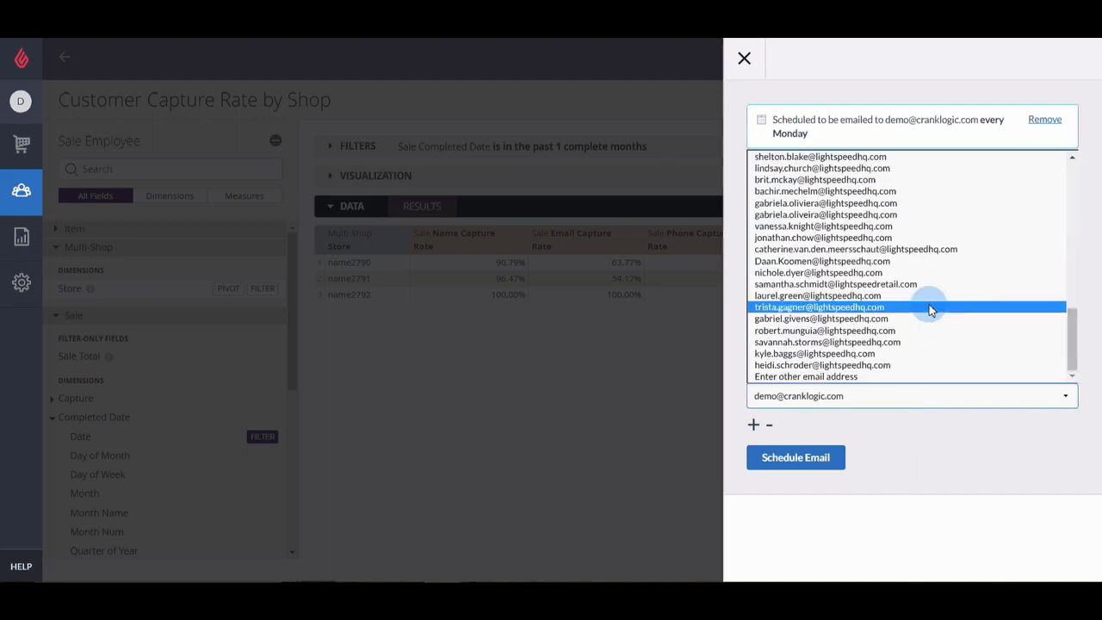
left_click(850, 379)
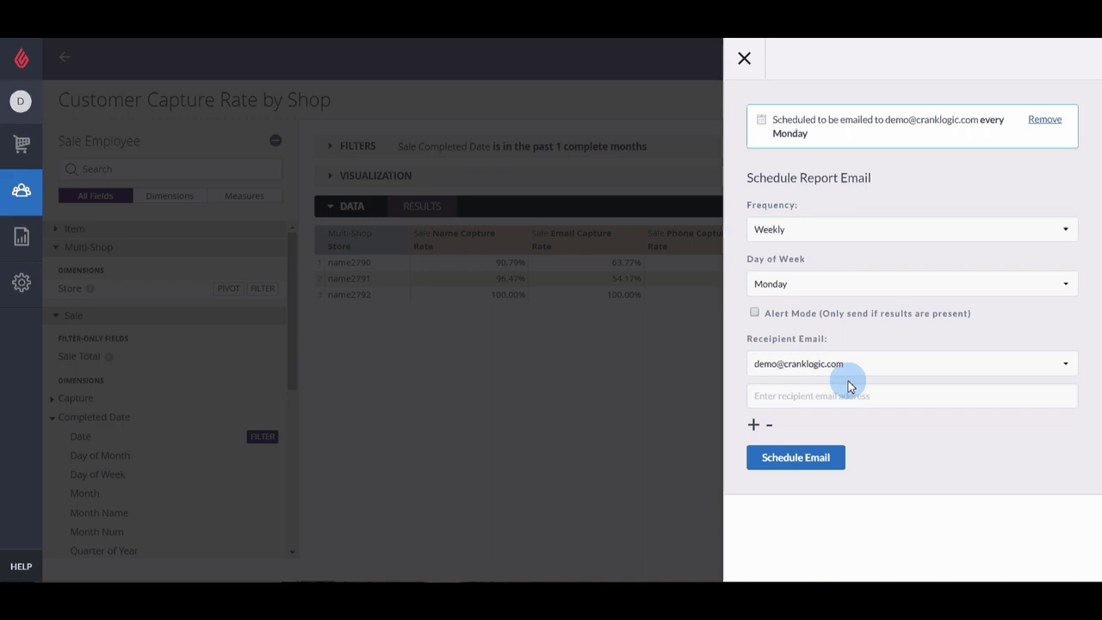
left_click(689, 458)
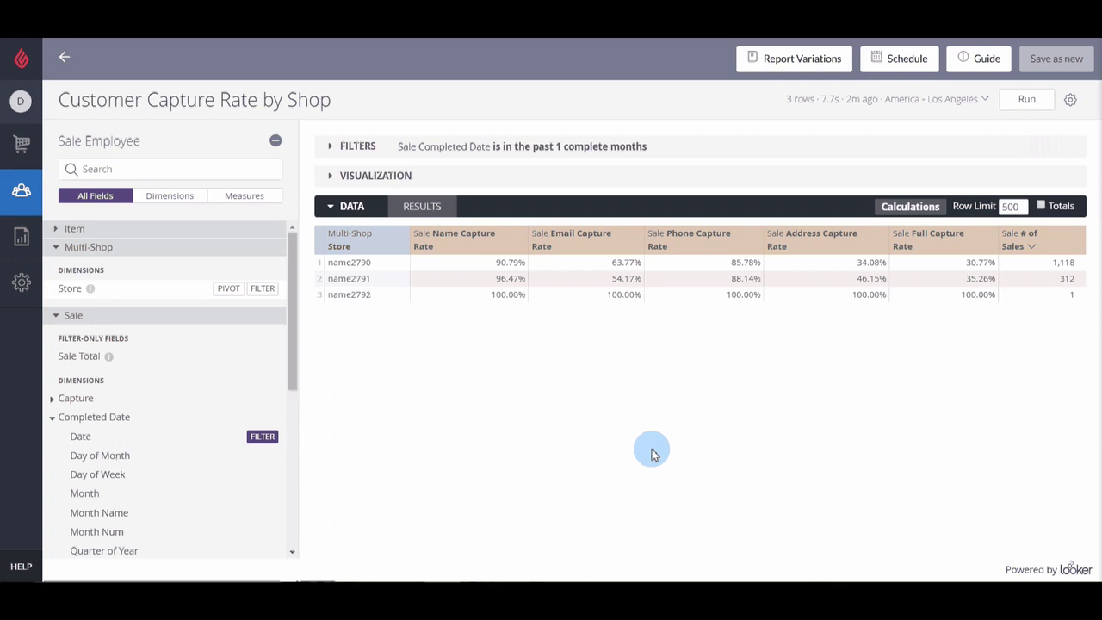
Step: Go to Admin > Subscriptions to list the existing report subscriptions
left_click(23, 281)
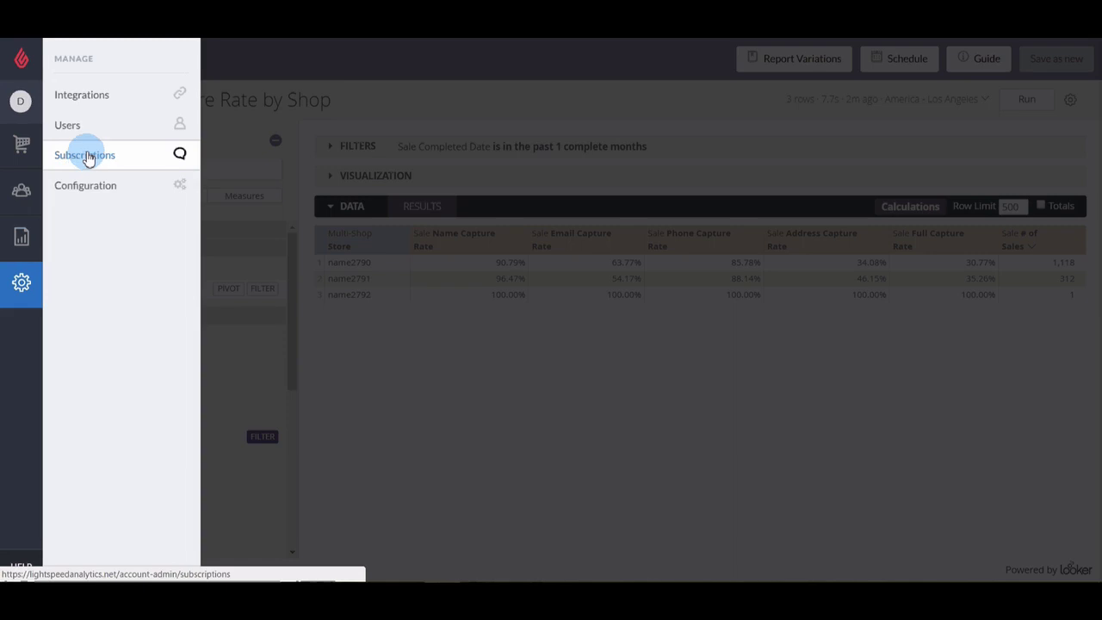
left_click(88, 157)
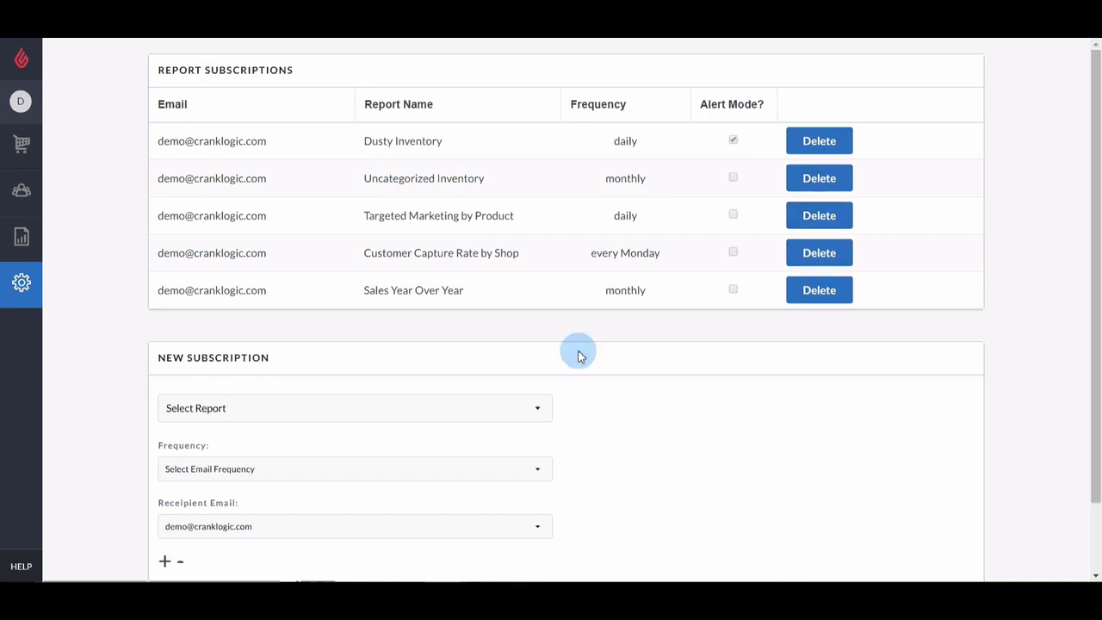
Step: Subscribe to Sales Year Over Year monthly, on the first of the month
left_click(506, 410)
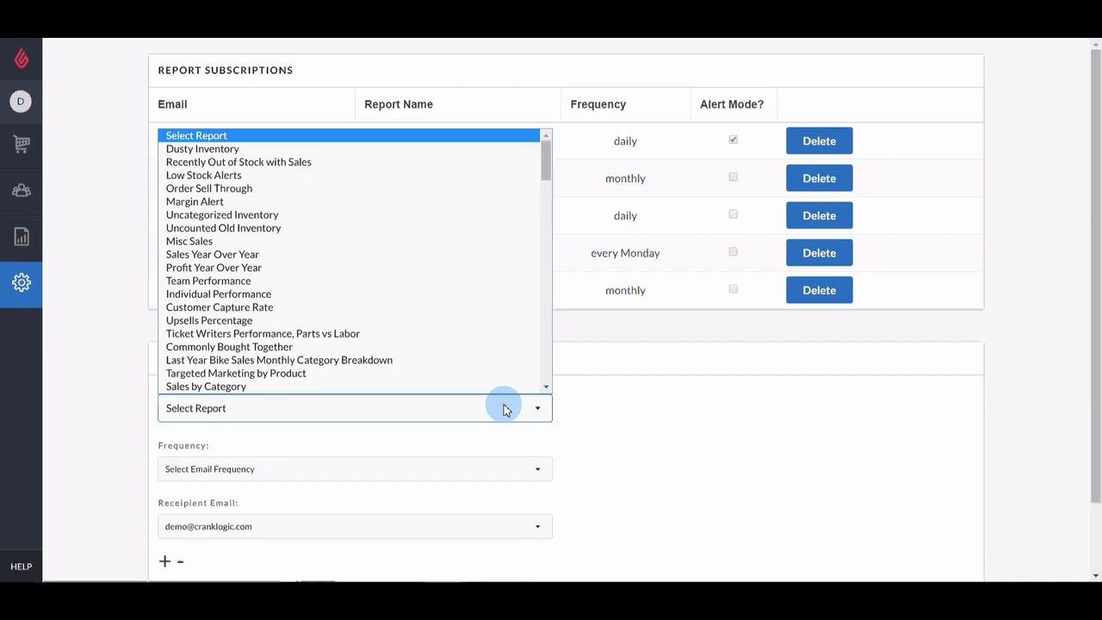
left_click(267, 257)
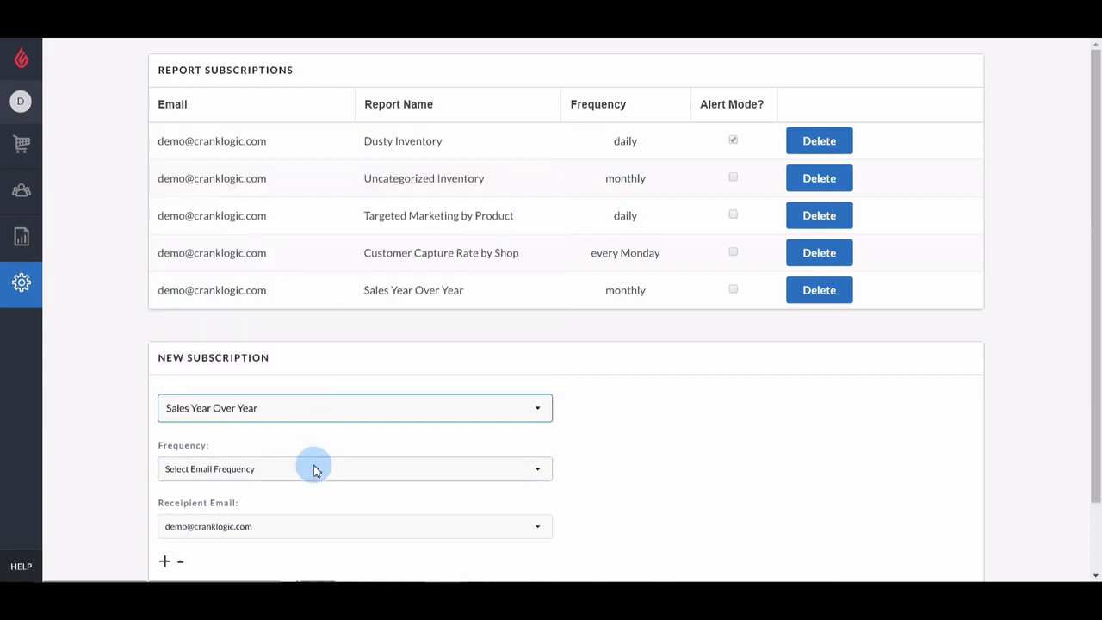
left_click(313, 471)
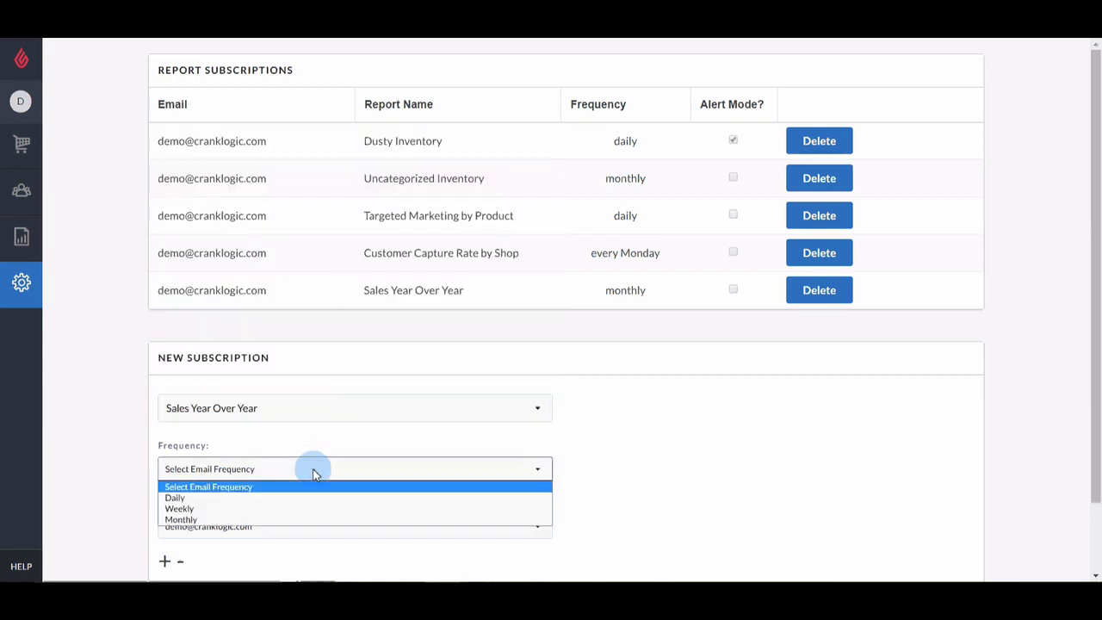
left_click(262, 520)
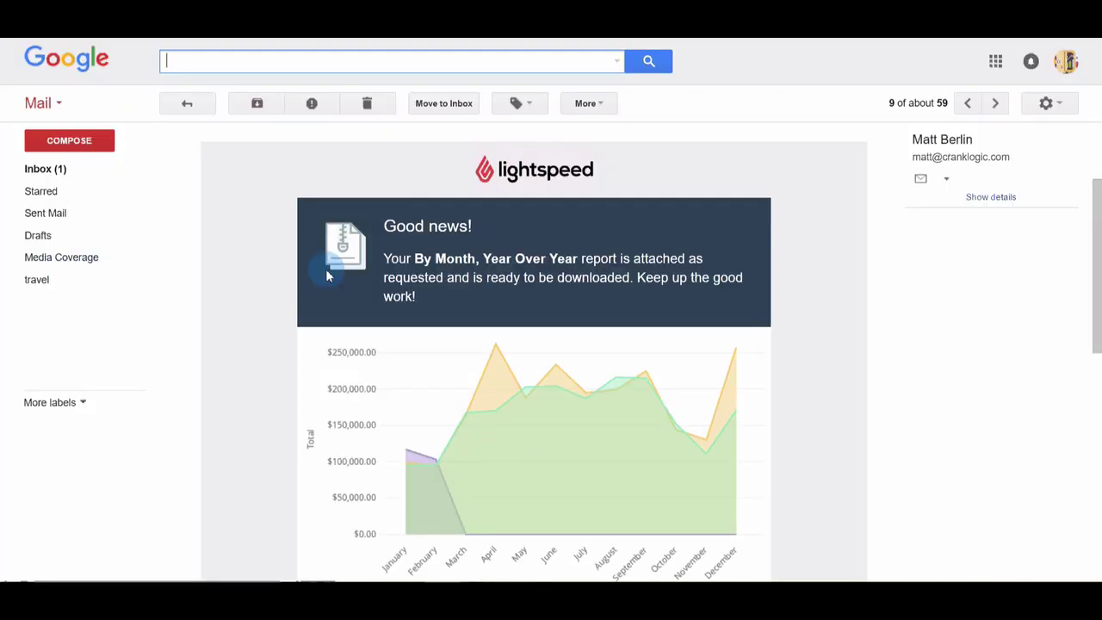
Step: Scroll through the By Month, Year Over Year email down to its attached CSV preview
scroll(446, 328, "down", 1)
scroll(447, 331, "down", 2)
scroll(447, 331, "down", 2)
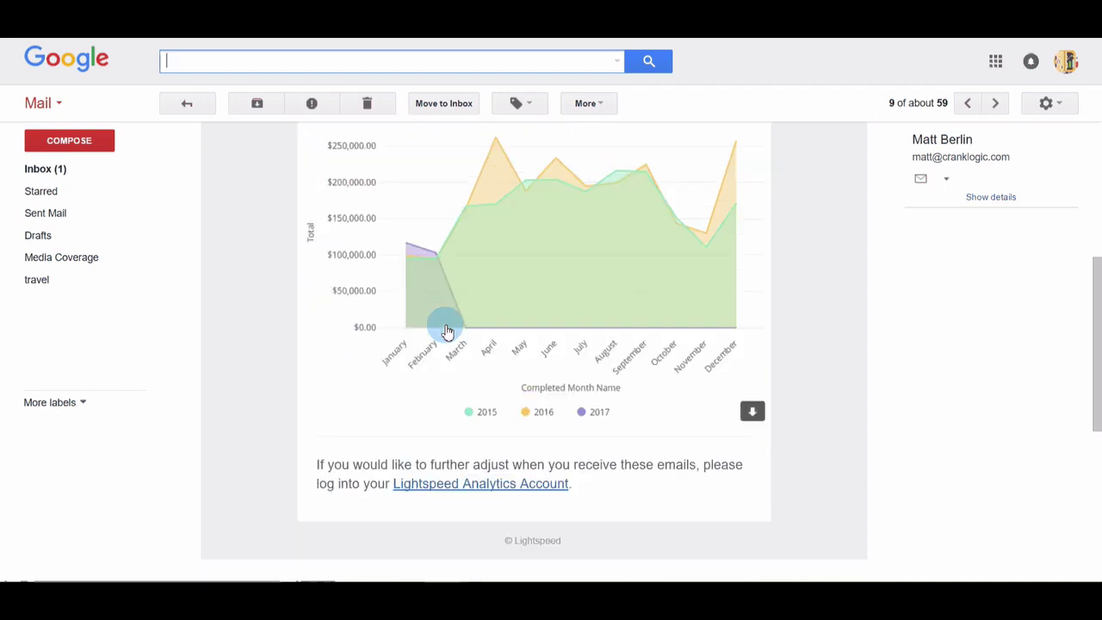
scroll(447, 331, "down", 2)
scroll(446, 331, "down", 1)
scroll(446, 331, "down", 1)
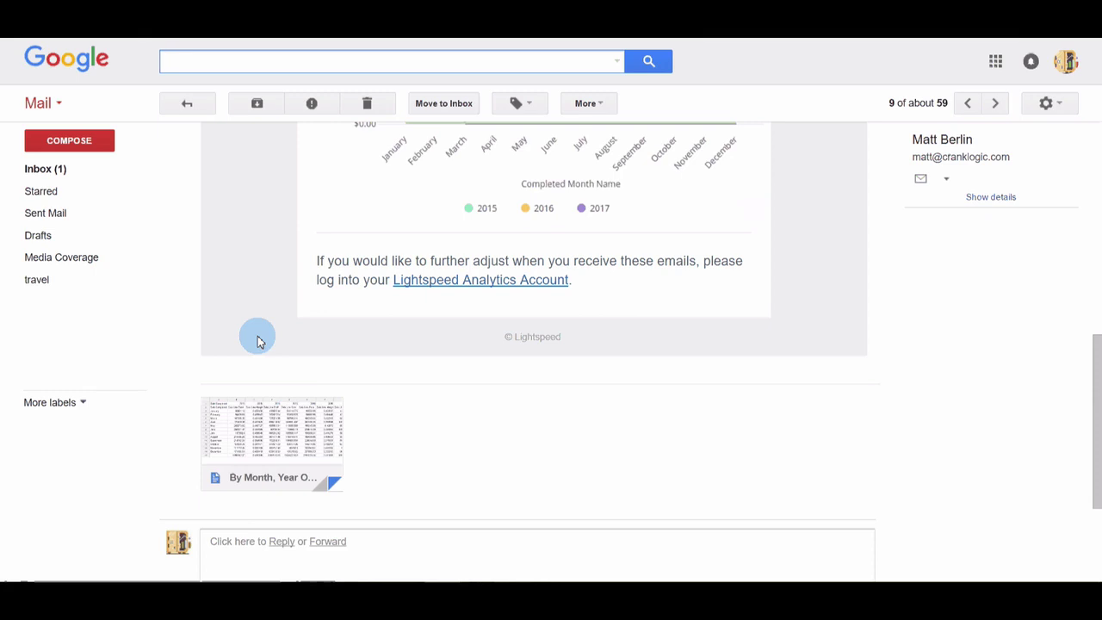
scroll(258, 341, "up", 1)
scroll(257, 341, "up", 1)
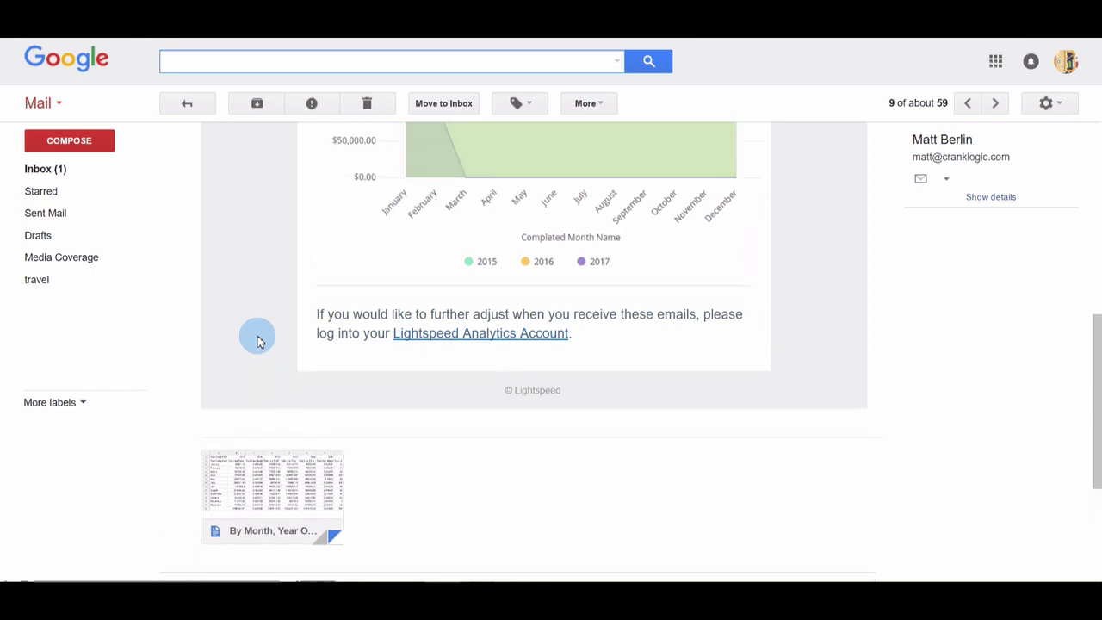